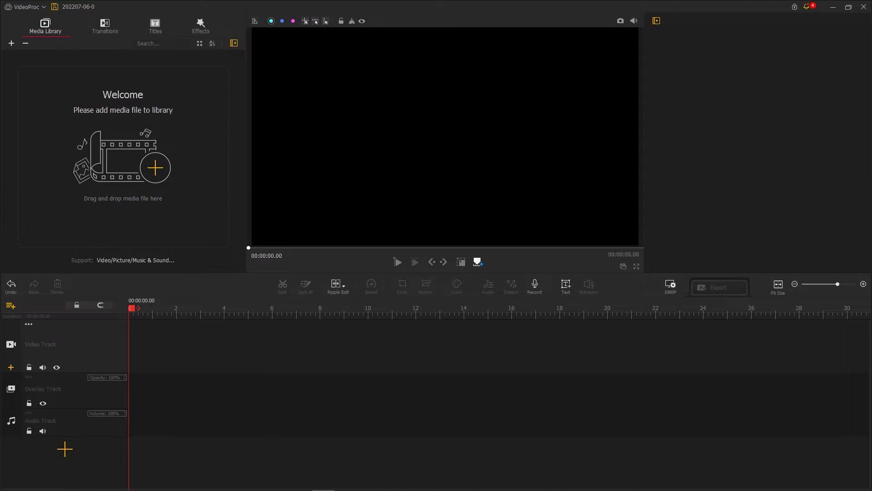
# Import the four footage clips, footage (1) to footage (4), into the media library.
pyautogui.moveTo(871, 97); pyautogui.dragTo(190, 179)
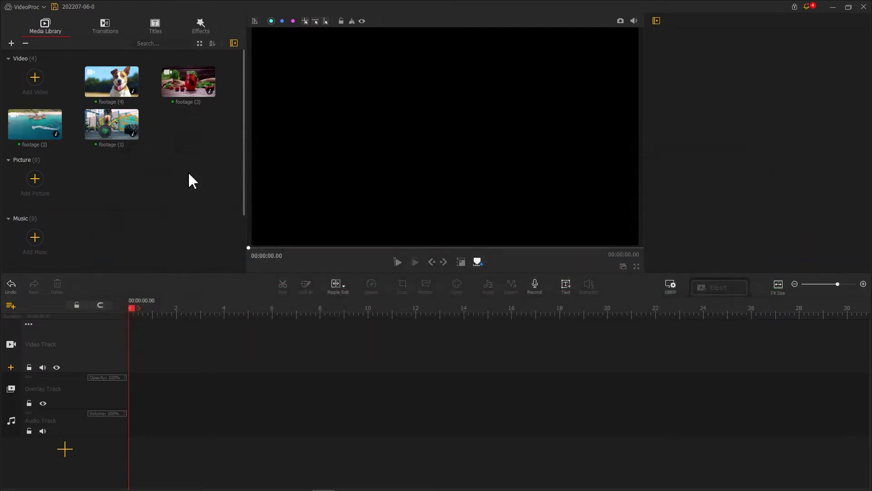
# Play the dog clip, rewind it to its first frame and save a PNG snapshot.
pyautogui.doubleClick(113, 83)
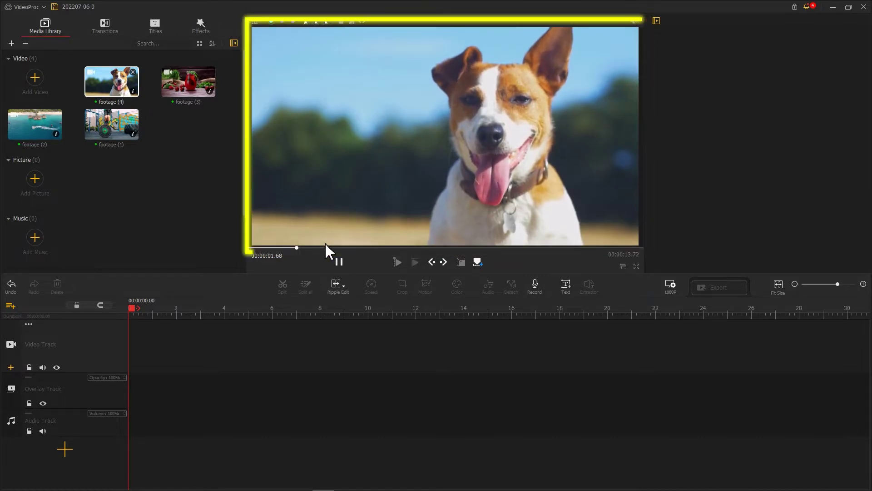
pyautogui.click(339, 263)
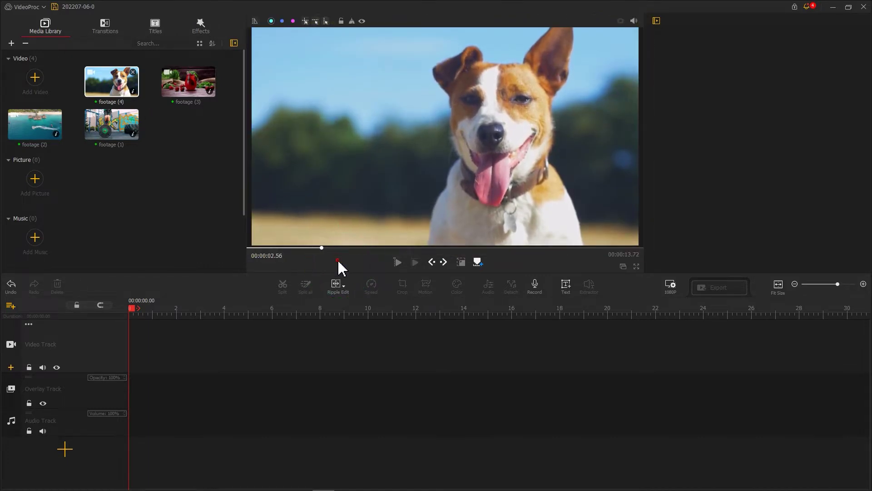
pyautogui.moveTo(322, 249); pyautogui.dragTo(241, 249)
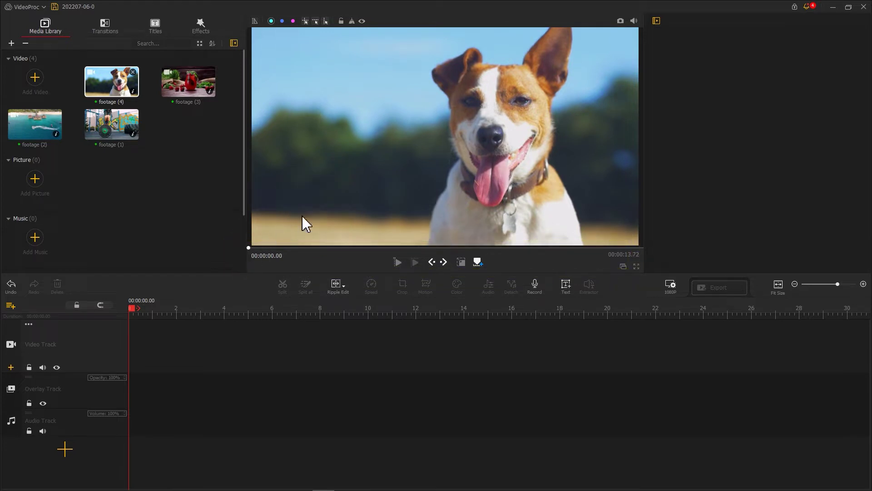
pyautogui.click(621, 21)
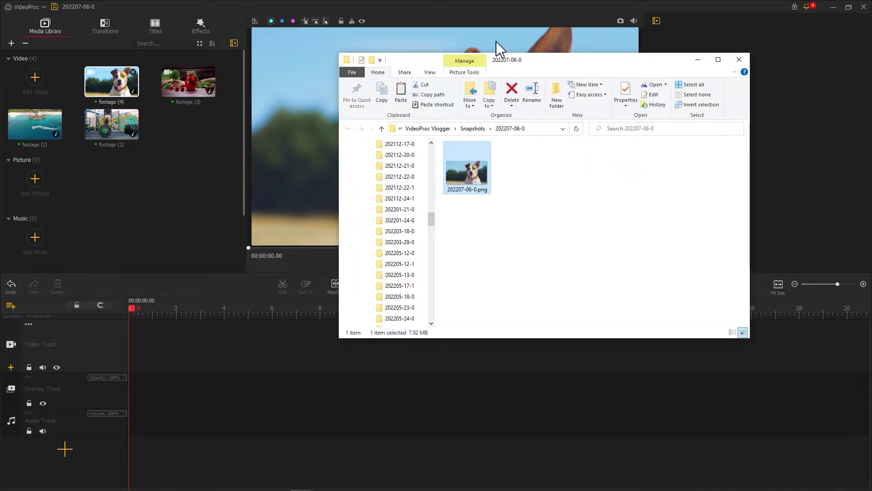
# Save PNG snapshots of the strawberry drink, aerial sea and gym clips.
pyautogui.click(201, 80)
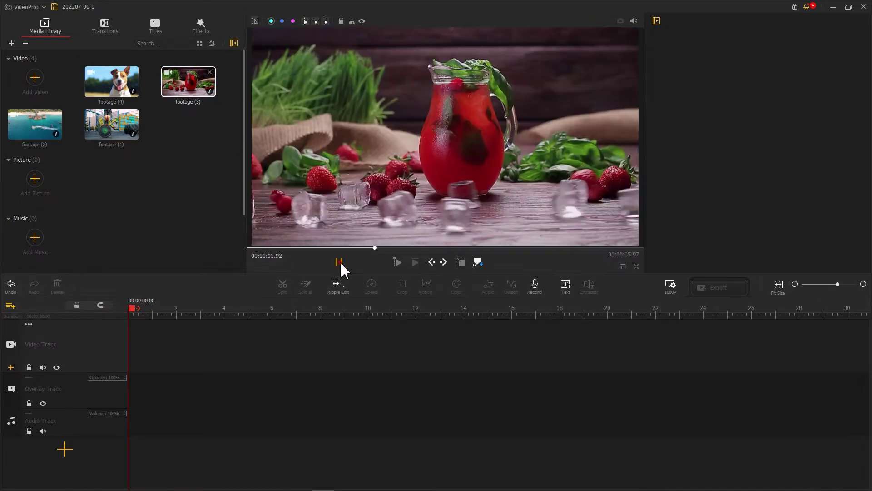
pyautogui.click(620, 21)
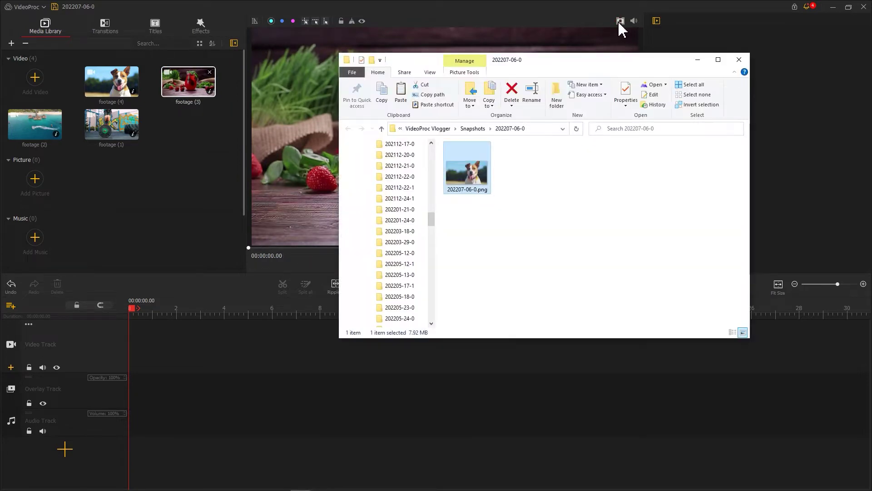
pyautogui.click(55, 131)
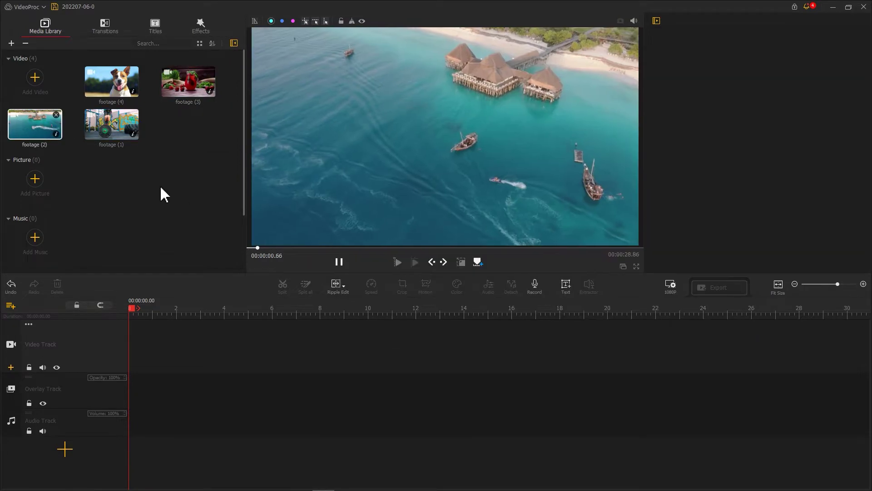
pyautogui.click(622, 21)
pyautogui.click(112, 127)
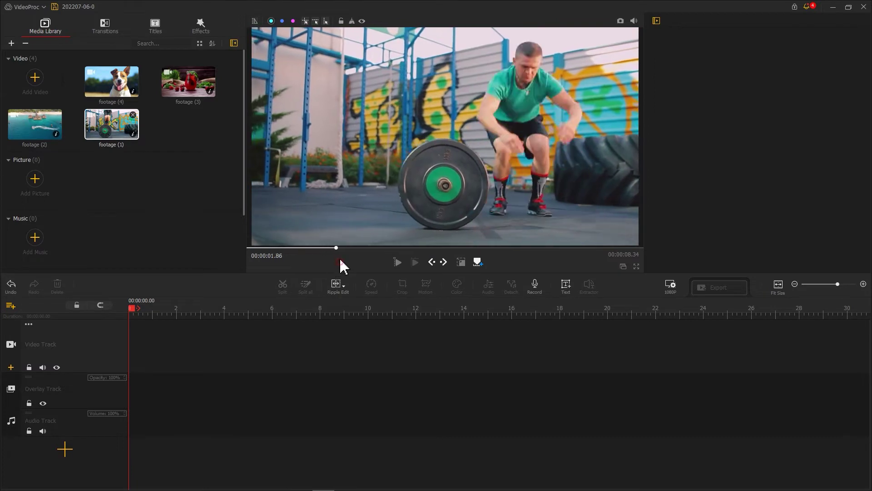
pyautogui.click(621, 21)
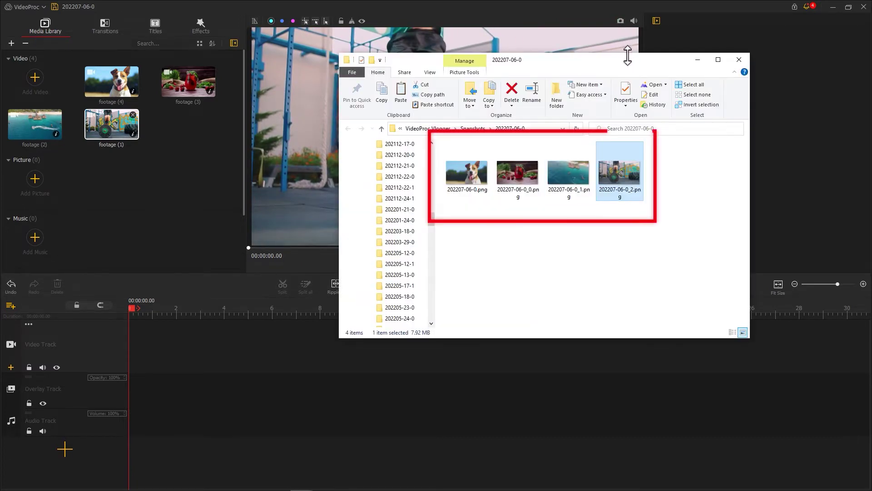
# Import the four snapshot PNGs into the library and add three more overlay tracks.
pyautogui.moveTo(675, 151); pyautogui.dragTo(473, 218)
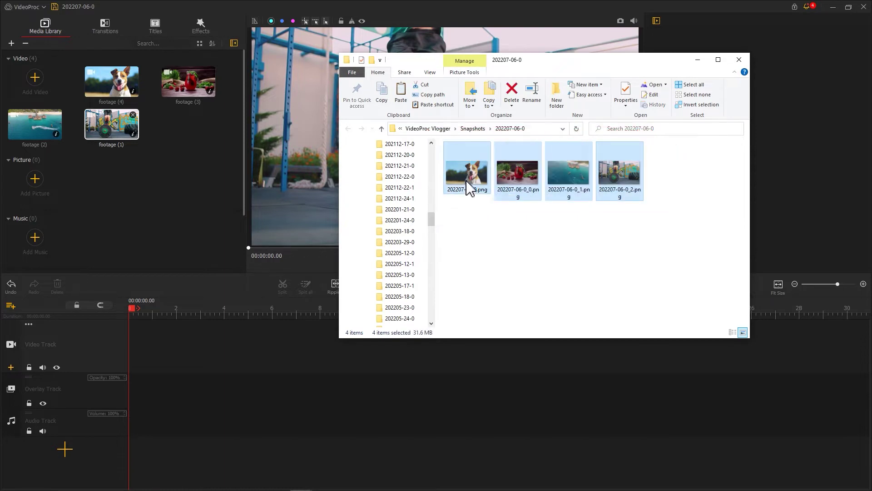
pyautogui.moveTo(467, 185); pyautogui.dragTo(196, 215)
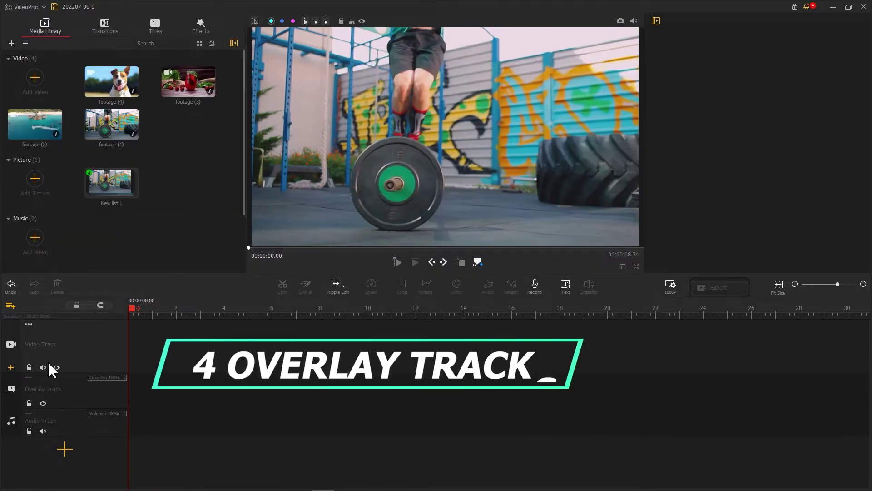
pyautogui.click(12, 403)
pyautogui.click(11, 411)
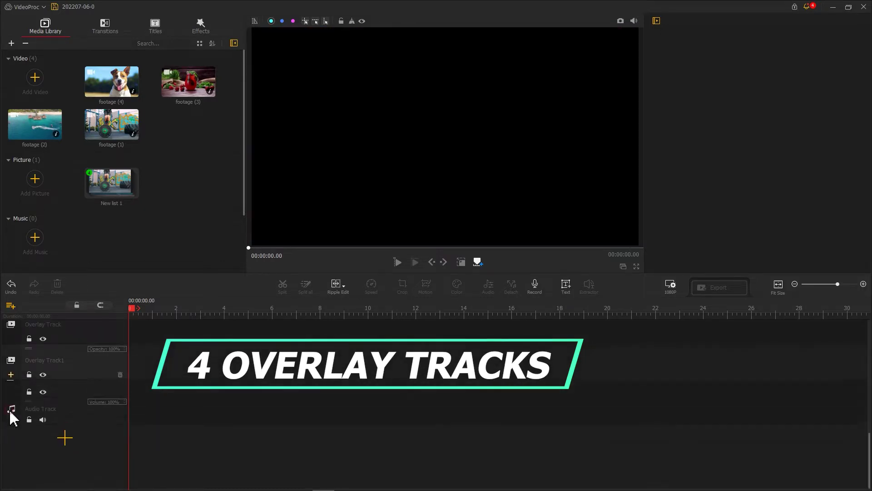
pyautogui.click(11, 411)
# Place the dog and strawberry snapshots on overlay tracks 1 and 2, top-left and top-right.
pyautogui.scroll(3, 155, 396)
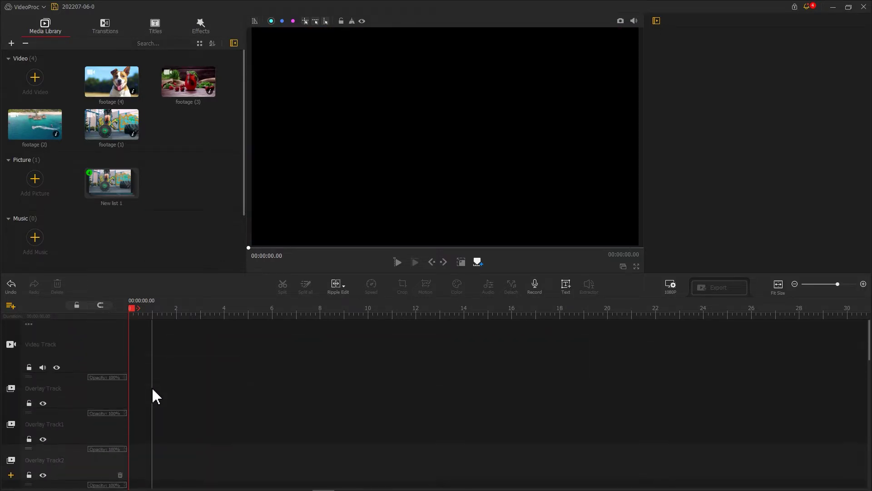
pyautogui.doubleClick(117, 194)
pyautogui.moveTo(35, 130); pyautogui.dragTo(132, 370)
pyautogui.moveTo(372, 143); pyautogui.dragTo(293, 105)
pyautogui.moveTo(188, 87); pyautogui.dragTo(128, 429)
pyautogui.moveTo(393, 148); pyautogui.dragTo(488, 97)
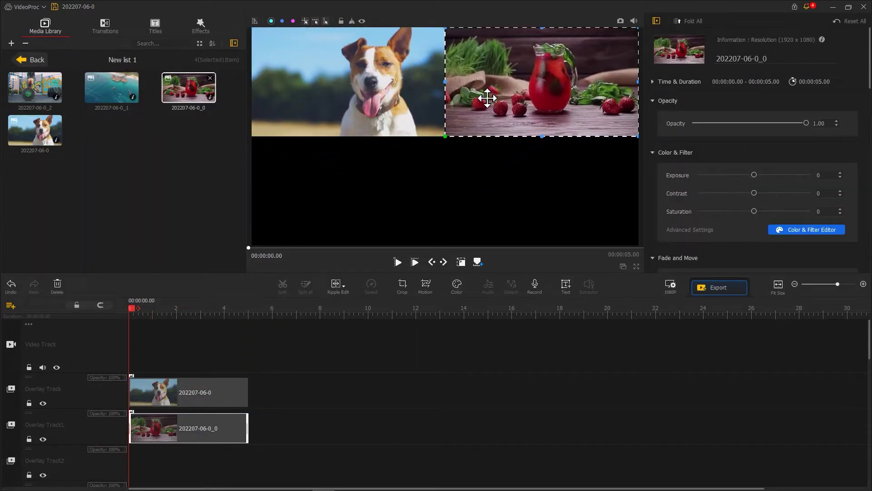
# Place the sea and gym snapshots on overlay tracks 3 and 4, bottom-left and bottom-right.
pyautogui.moveTo(111, 87); pyautogui.dragTo(156, 442)
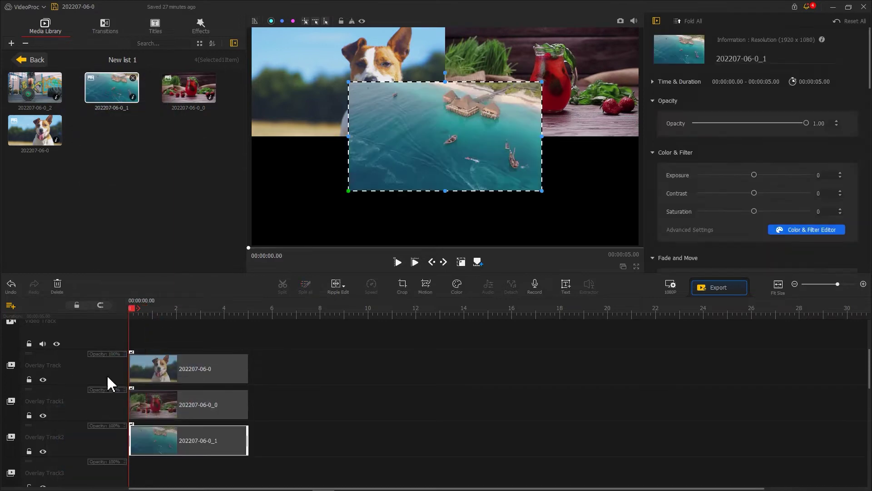
pyautogui.moveTo(385, 153); pyautogui.dragTo(273, 187)
pyautogui.moveTo(35, 87); pyautogui.dragTo(136, 476)
pyautogui.moveTo(413, 168); pyautogui.dragTo(510, 222)
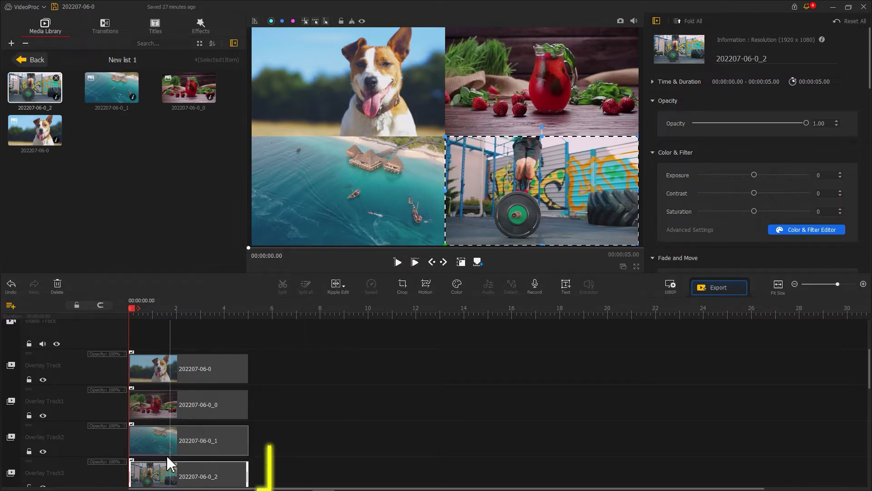
# Put the gym video footage (1) at 0.73 s on the fourth overlay track, filling the bottom-right quadrant.
pyautogui.click(146, 475)
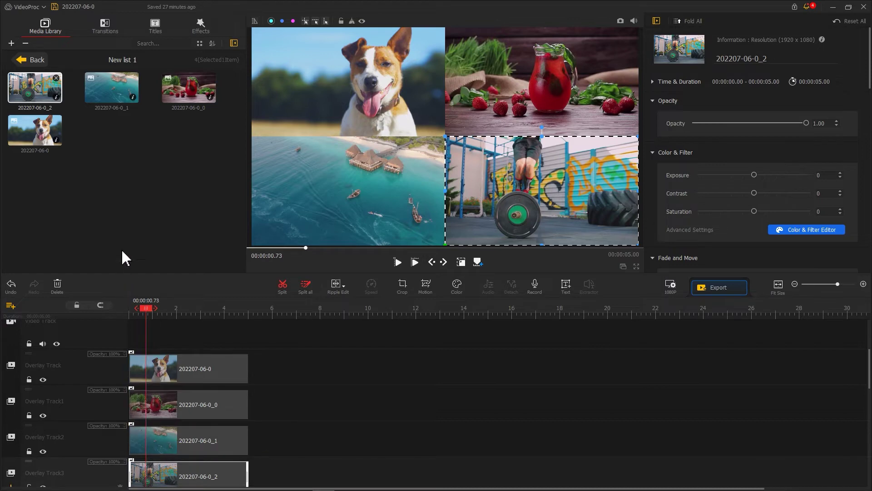
pyautogui.click(34, 63)
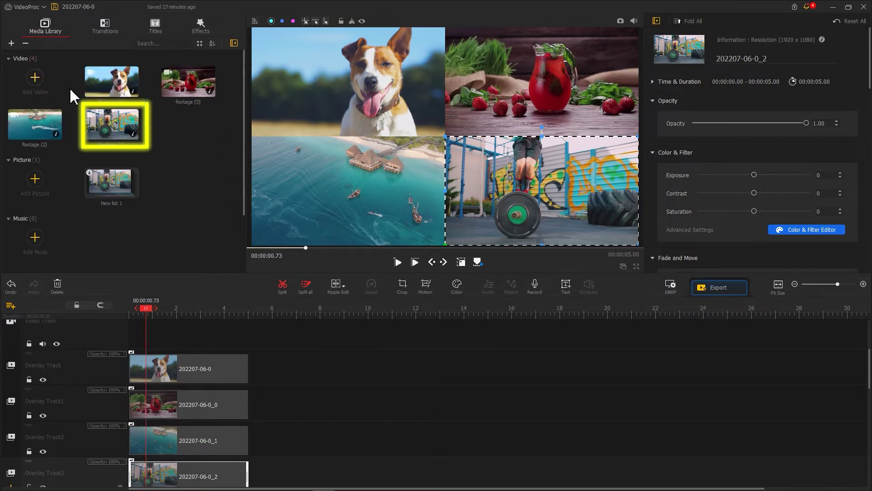
pyautogui.moveTo(109, 130); pyautogui.dragTo(159, 423)
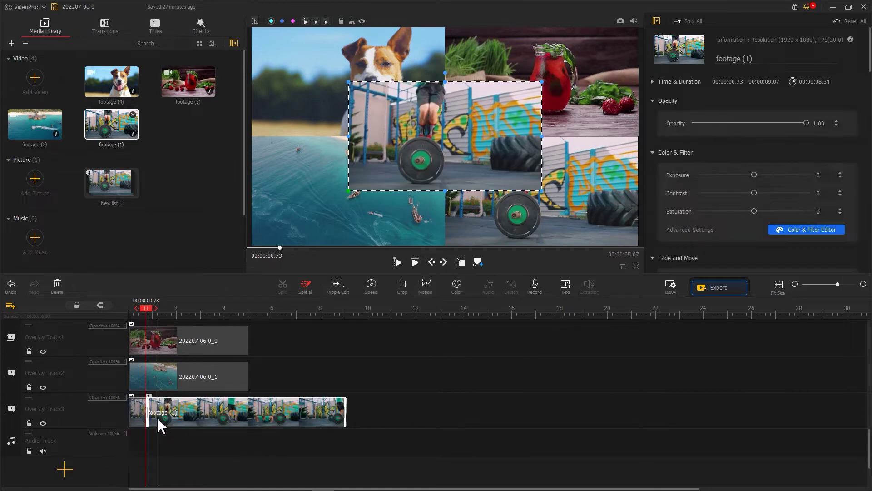
pyautogui.moveTo(413, 175); pyautogui.dragTo(505, 219)
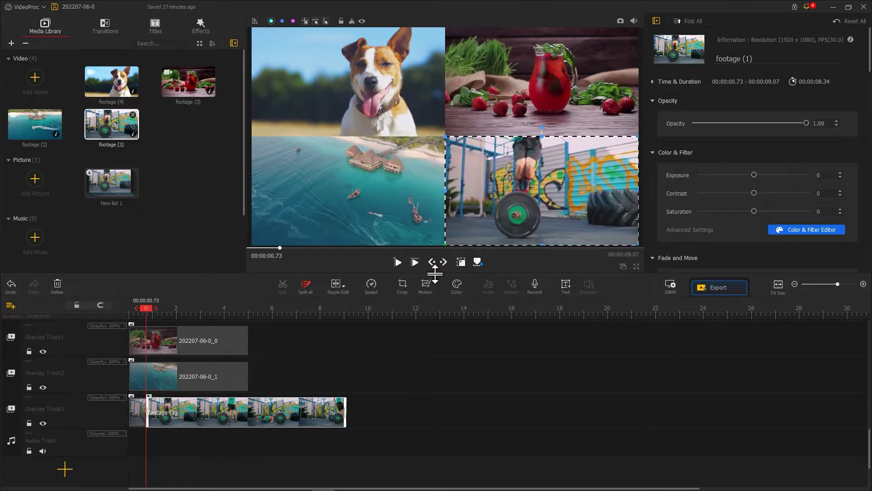
pyautogui.click(427, 285)
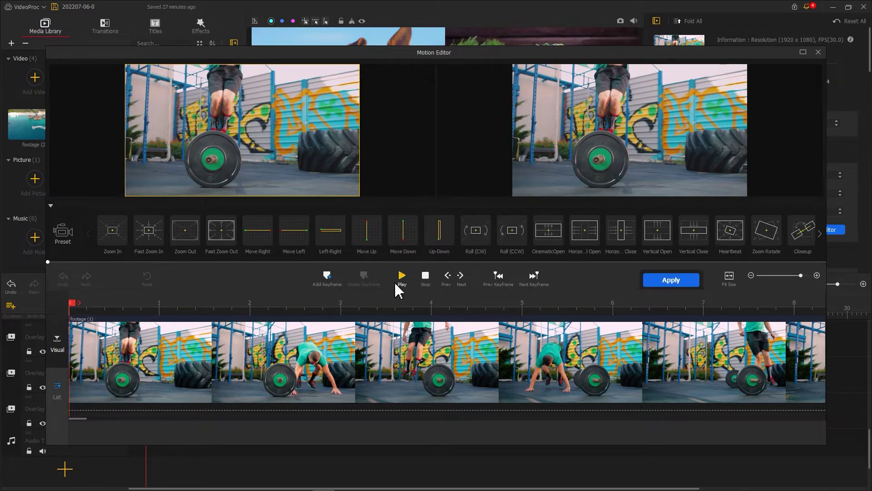
# Give the gym clip a start keyframe with a 3840×2160 frame at X 0, Y 1080.
pyautogui.click(331, 277)
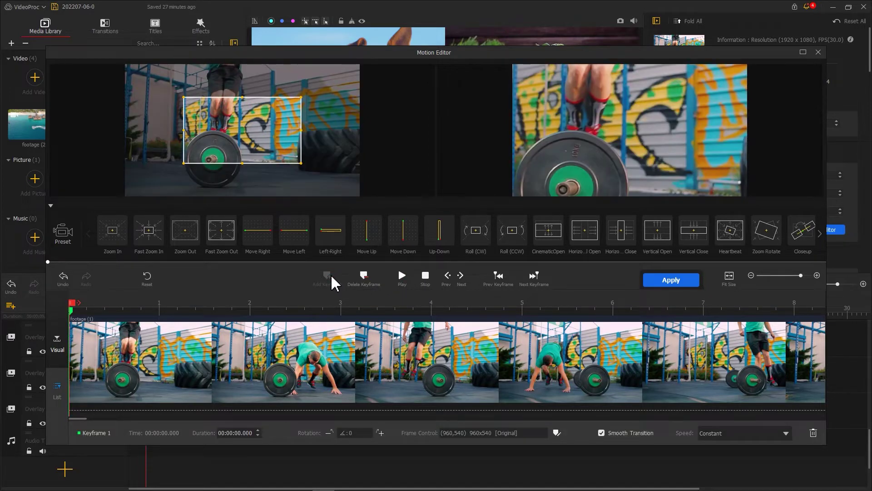
pyautogui.click(555, 433)
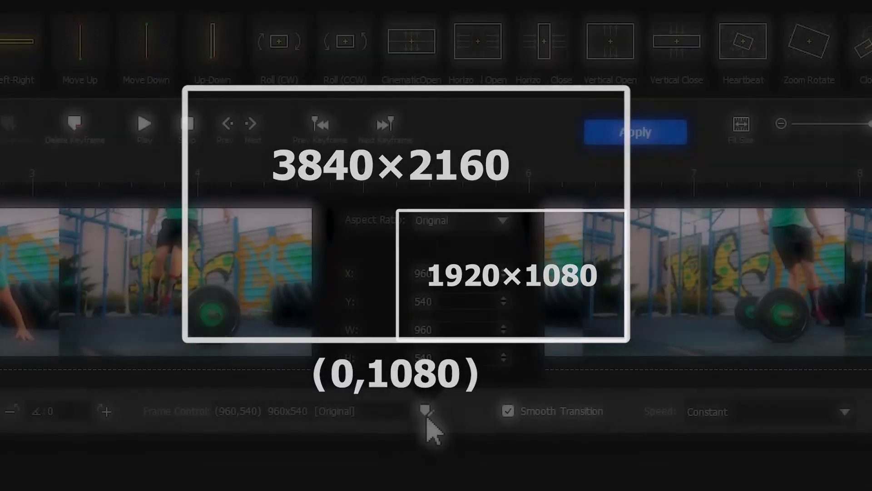
pyautogui.click(435, 329)
pyautogui.moveTo(435, 330); pyautogui.dragTo(414, 329)
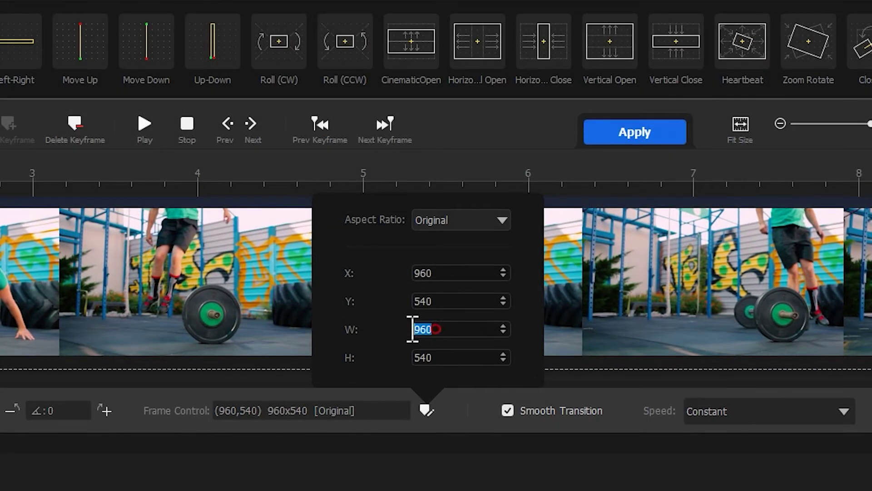
pyautogui.write('3840')
pyautogui.press('Return')
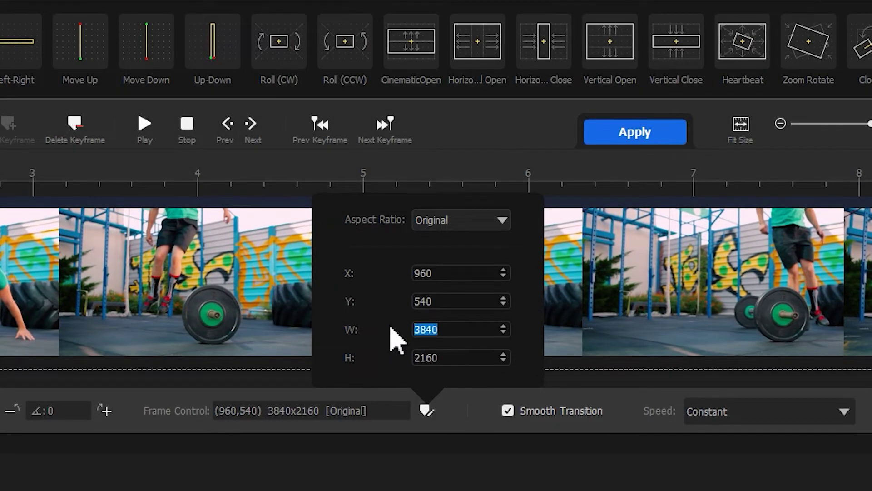
pyautogui.moveTo(434, 273); pyautogui.dragTo(409, 273)
pyautogui.write('0')
pyautogui.click(447, 302)
pyautogui.moveTo(447, 302); pyautogui.dragTo(405, 299)
pyautogui.write('1080')
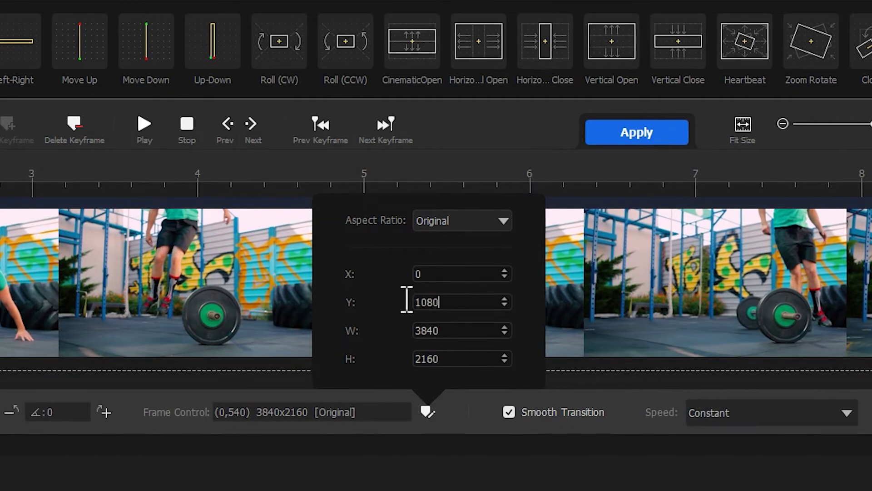
pyautogui.press('Return')
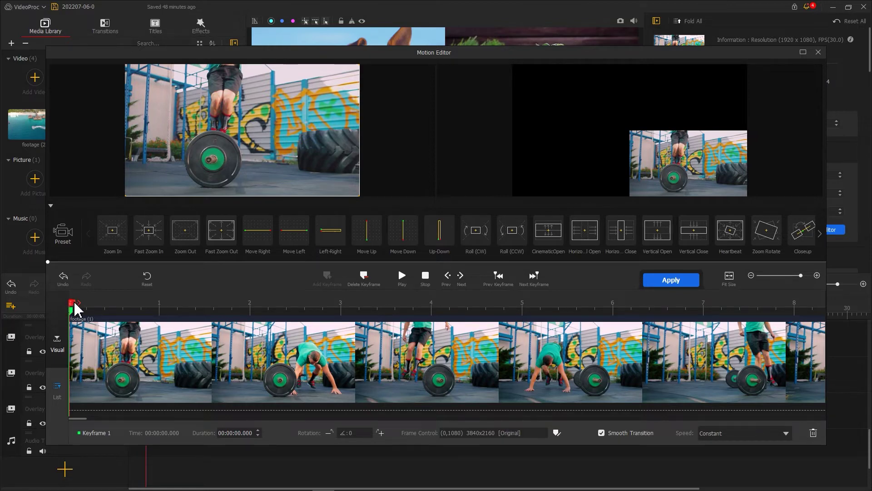
pyautogui.moveTo(75, 304); pyautogui.dragTo(189, 303)
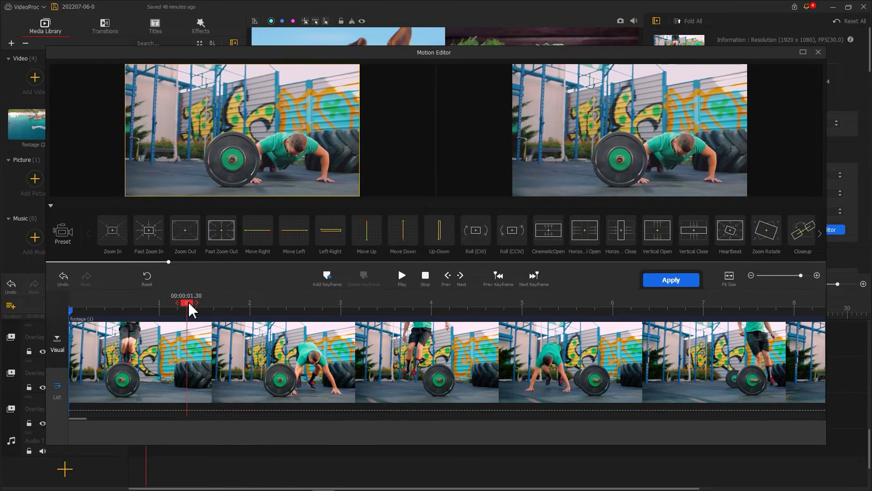
# Add a second gym-clip keyframe at 1.30 s with a 1920×1080 frame at X 960, Y 540.
pyautogui.click(327, 277)
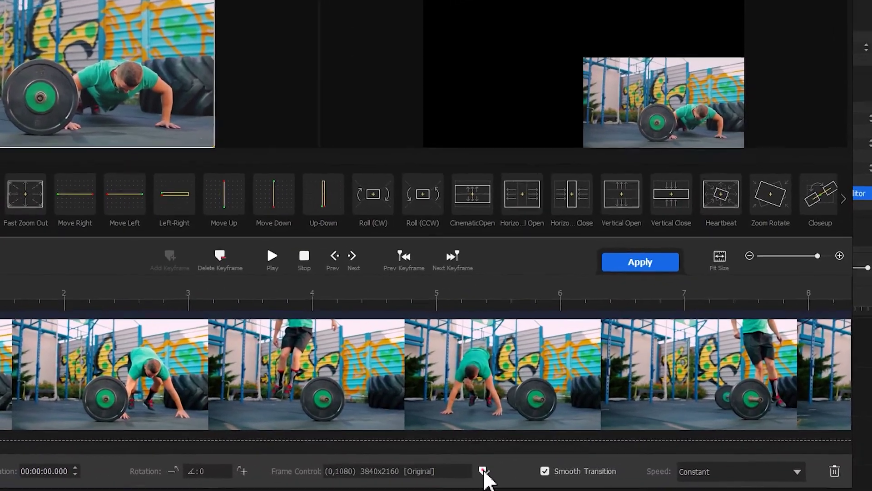
pyautogui.click(485, 473)
pyautogui.moveTo(501, 411); pyautogui.dragTo(470, 409)
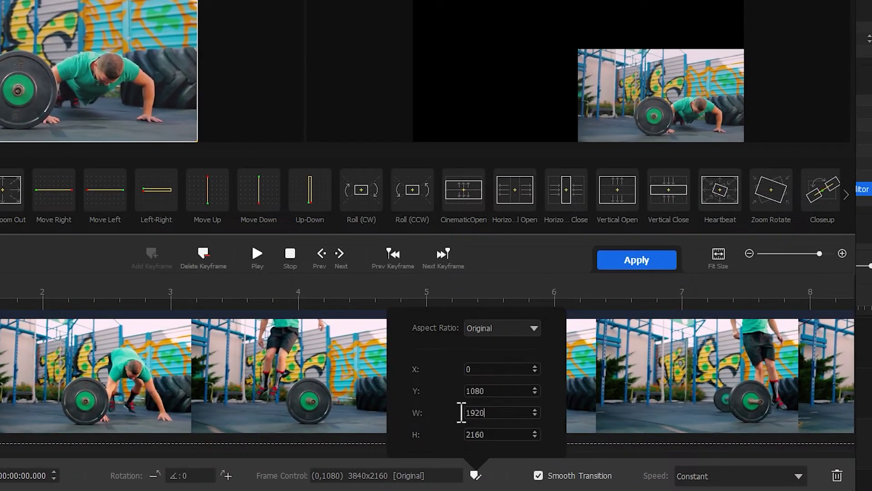
pyautogui.press('Return')
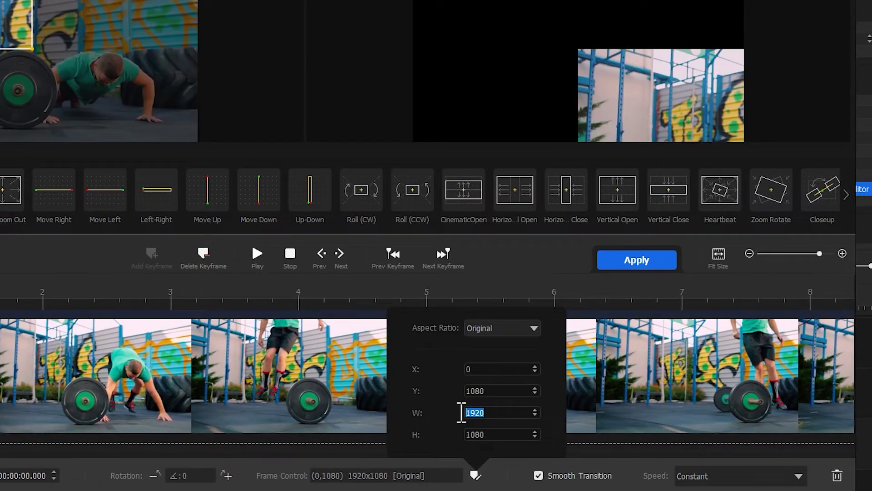
pyautogui.click(476, 368)
pyautogui.write('960')
pyautogui.press('Return')
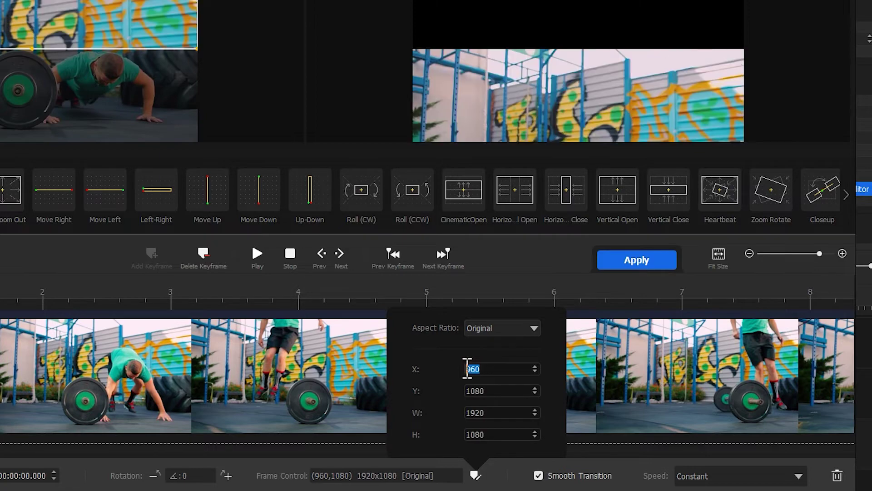
pyautogui.moveTo(488, 389); pyautogui.dragTo(471, 391)
pyautogui.press('Return')
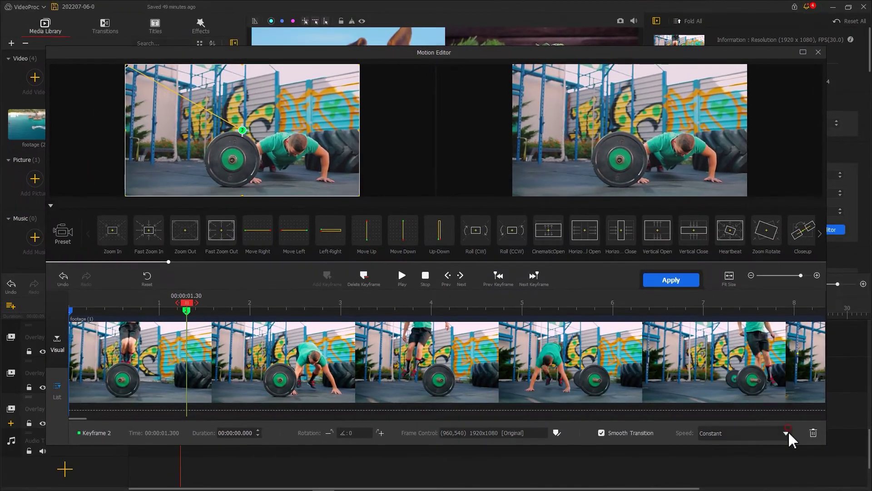
# Ease the keyframe motion with Speed Down and apply it.
pyautogui.click(789, 433)
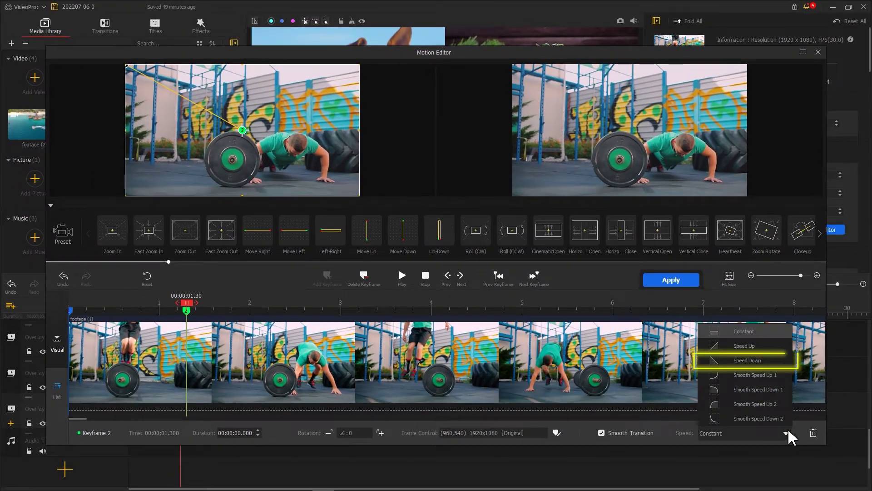
pyautogui.click(763, 361)
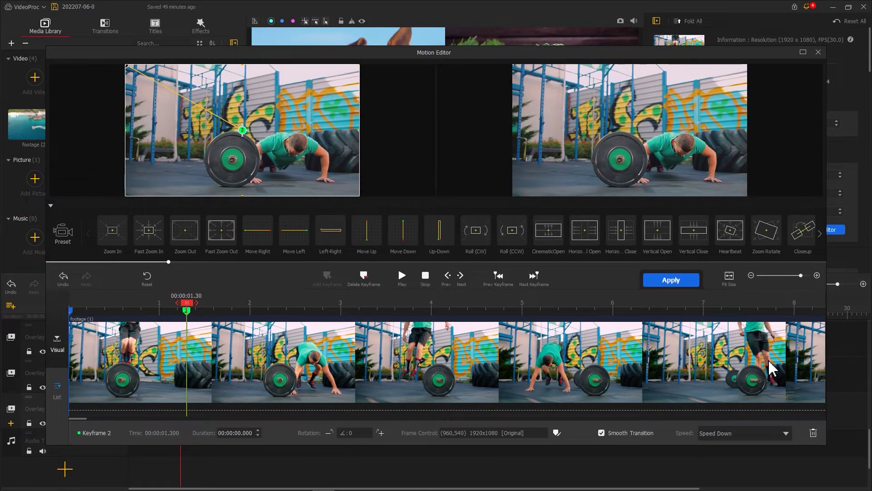
pyautogui.click(673, 280)
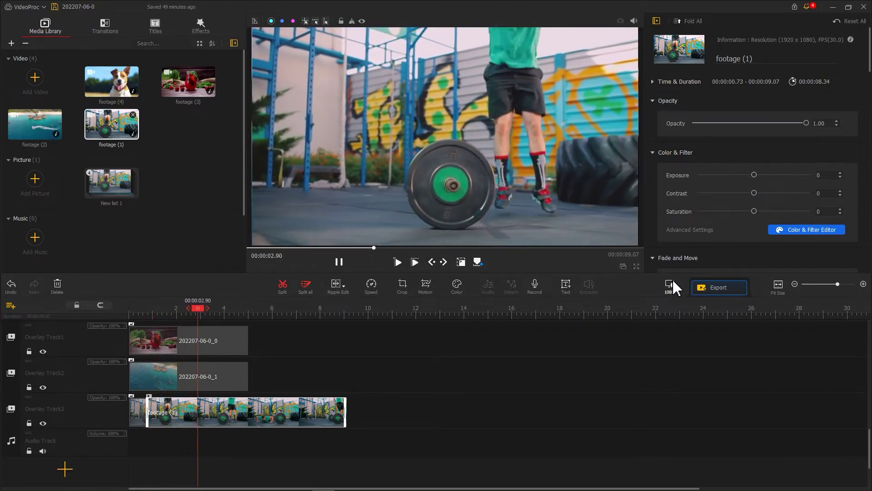
# Add a SPORT title with a Fade In entrance and shift it earlier on the subtitle track.
pyautogui.click(566, 285)
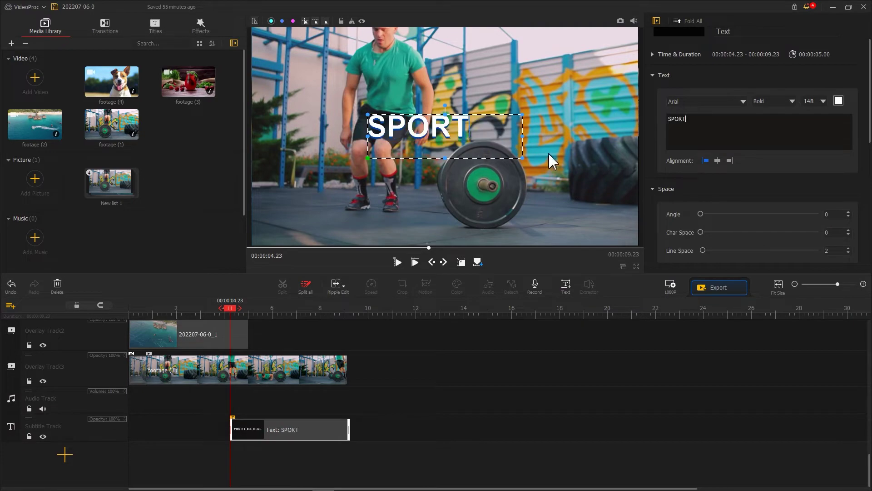
pyautogui.scroll(-6, 754, 190)
pyautogui.click(745, 106)
pyautogui.click(736, 119)
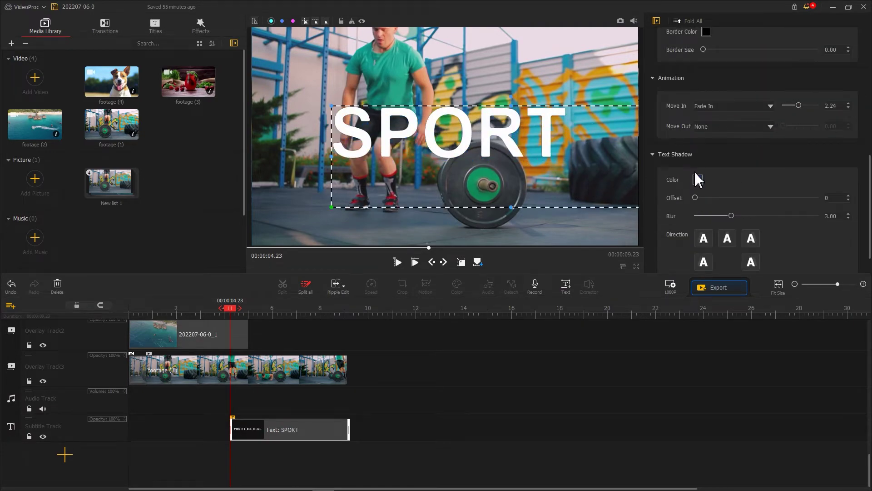
pyautogui.moveTo(296, 434); pyautogui.dragTo(344, 431)
pyautogui.press('Home')
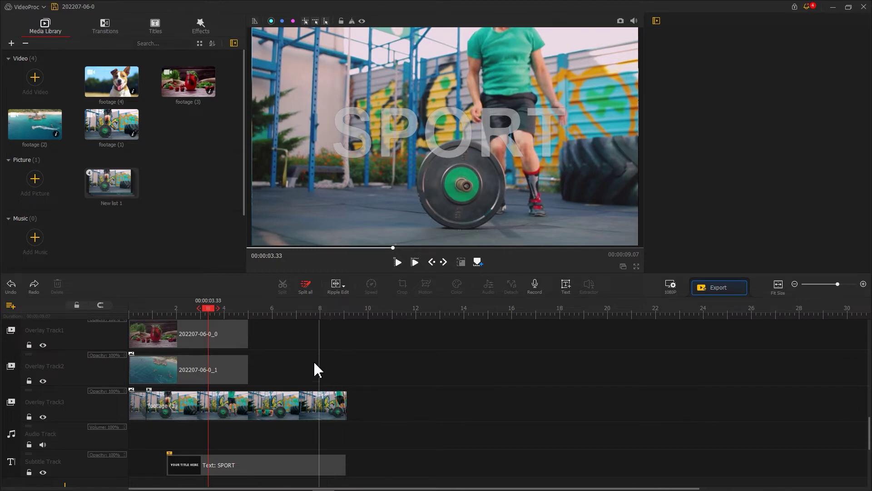
# Snapshot the SPORT frame at 7.76 s and import 202207-06-0_3.png into the media library.
pyautogui.moveTo(207, 314); pyautogui.dragTo(315, 325)
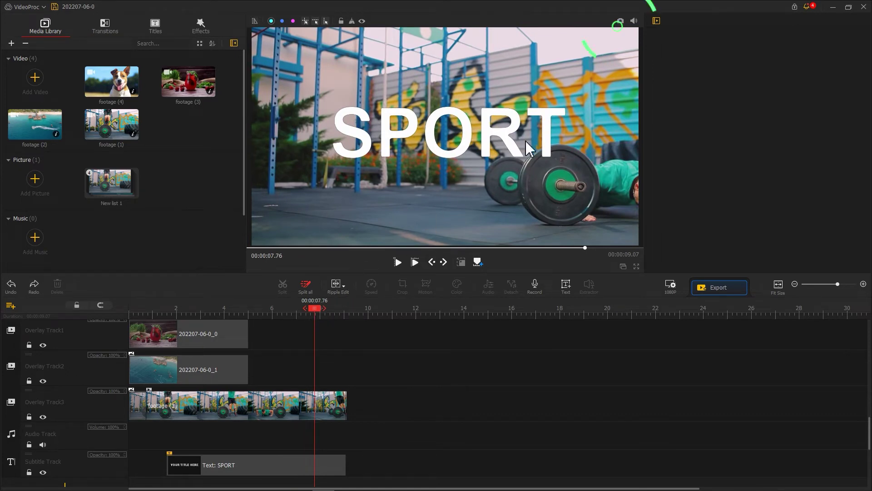
pyautogui.click(619, 22)
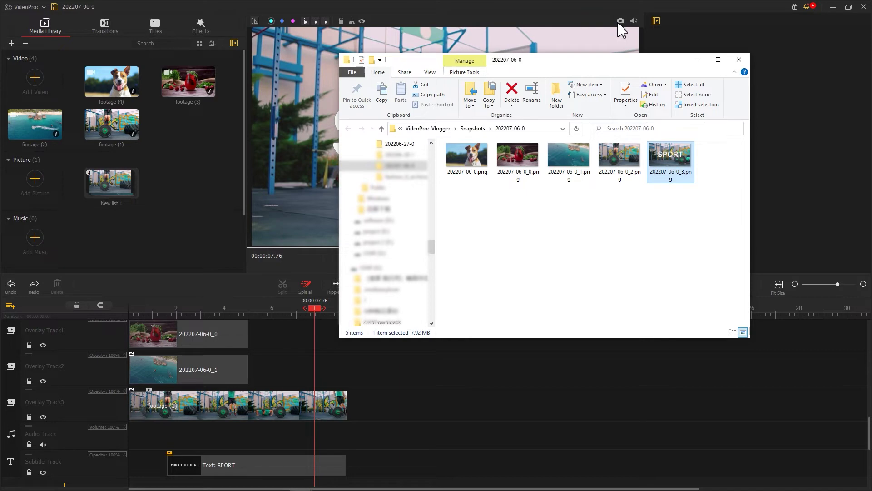
pyautogui.moveTo(682, 170); pyautogui.dragTo(97, 200)
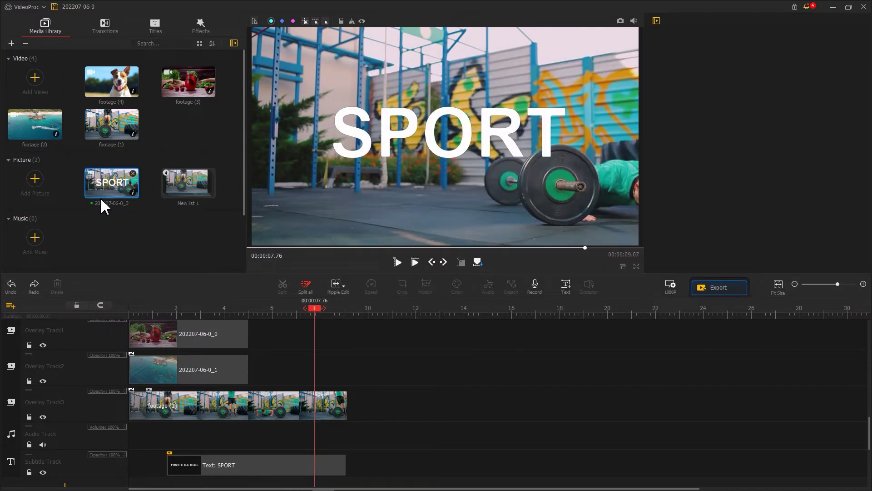
# Extend the grid overlay clips to 13 s and trim the SPORT title to end at the playhead.
pyautogui.moveTo(247, 374); pyautogui.dragTo(439, 379)
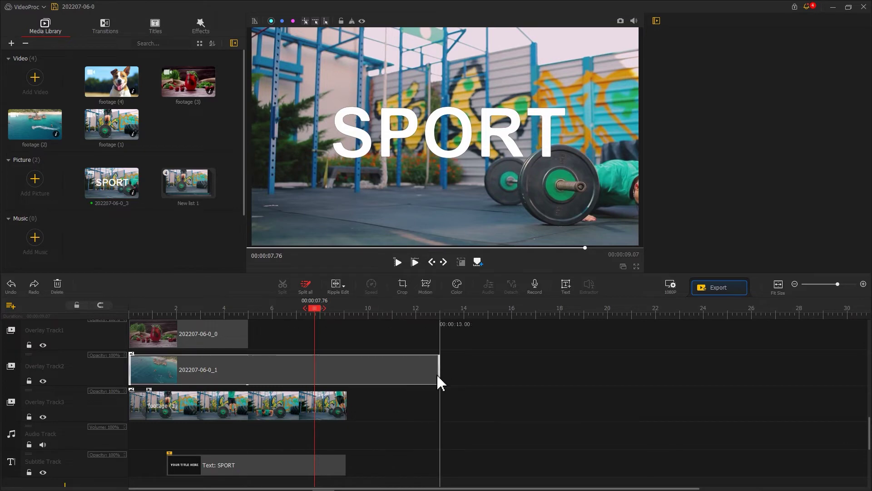
pyautogui.moveTo(345, 465); pyautogui.dragTo(315, 465)
pyautogui.moveTo(312, 414); pyautogui.dragTo(315, 414)
pyautogui.scroll(1, 273, 400)
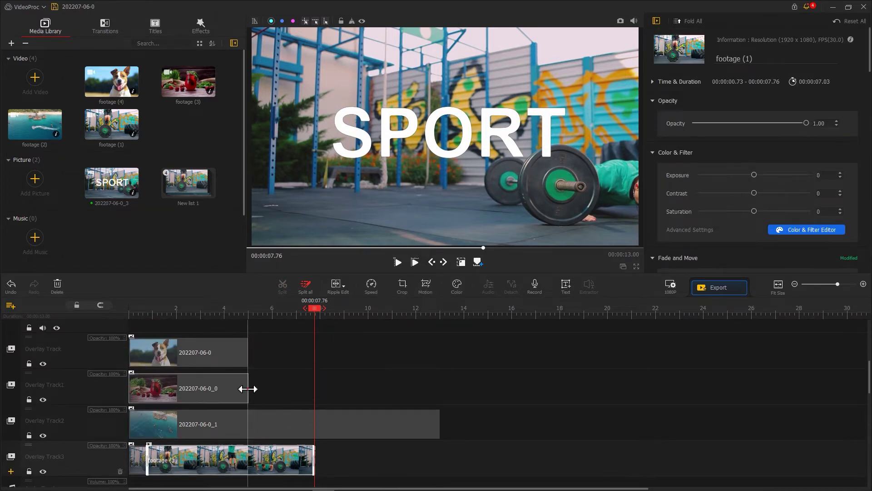
pyautogui.moveTo(247, 387); pyautogui.dragTo(438, 380)
pyautogui.moveTo(247, 355); pyautogui.dragTo(438, 356)
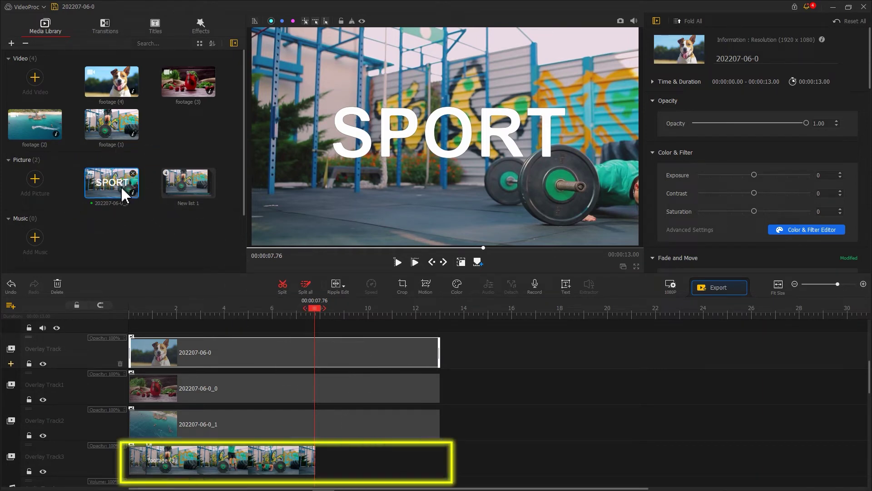
# Place the SPORT picture after the gym clip, extend it to 13.00 and fit it to screen width.
pyautogui.moveTo(123, 193); pyautogui.dragTo(327, 467)
pyautogui.moveTo(438, 460); pyautogui.dragTo(439, 462)
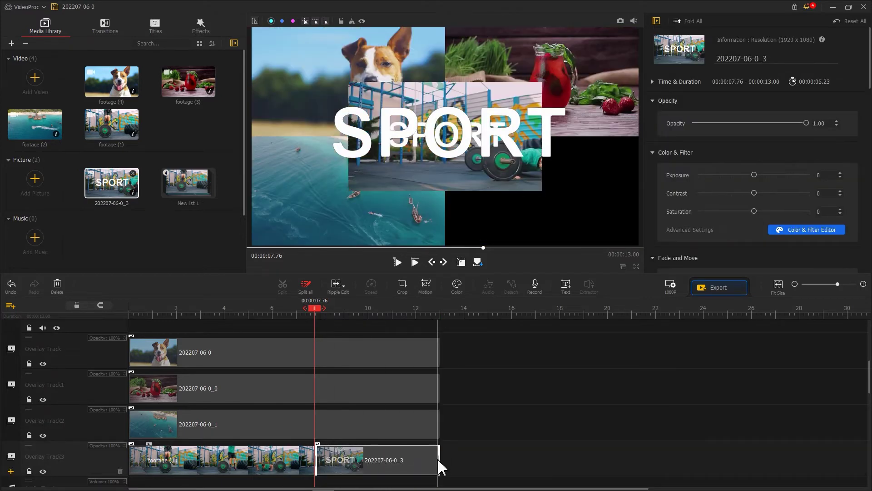
pyautogui.scroll(-8, 704, 204)
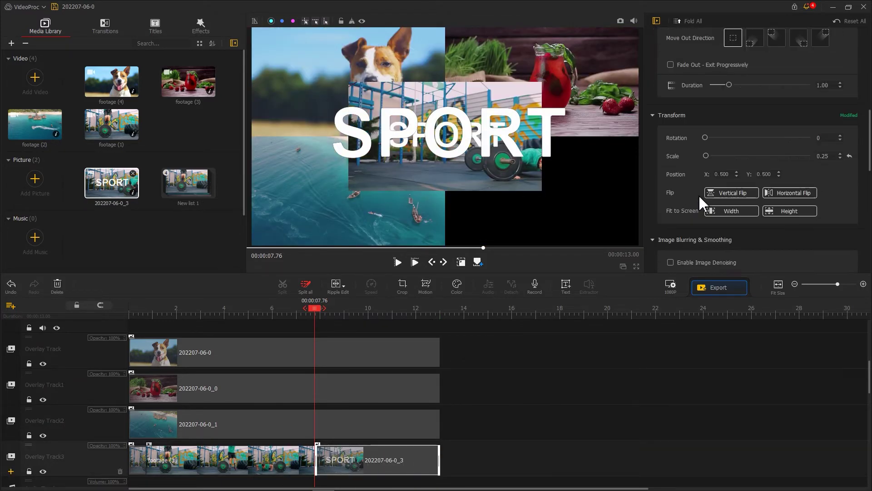
pyautogui.click(722, 212)
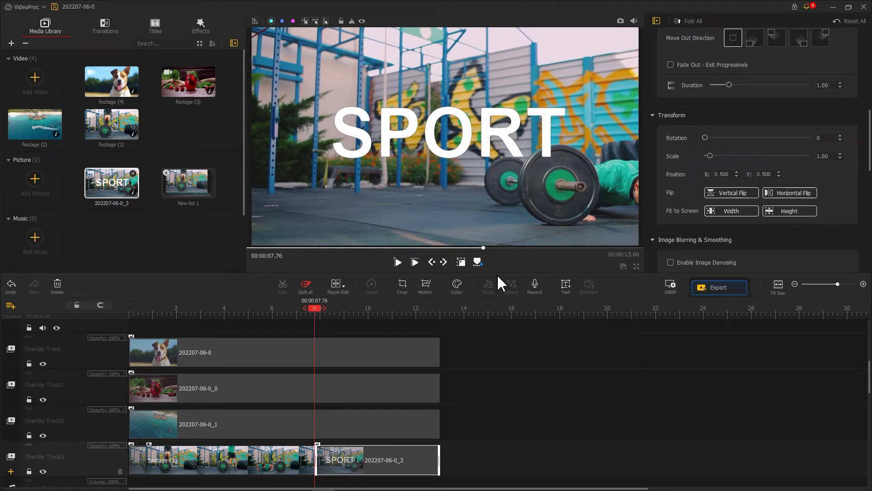
# Enlarge the SPORT picture's start frame to full picture and add a keyframe at 1.24 s.
pyautogui.click(433, 290)
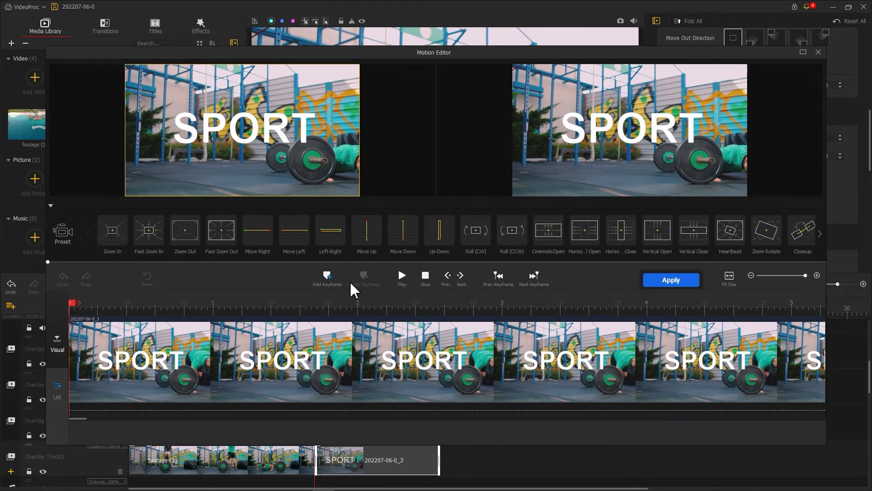
pyautogui.moveTo(301, 97); pyautogui.dragTo(358, 65)
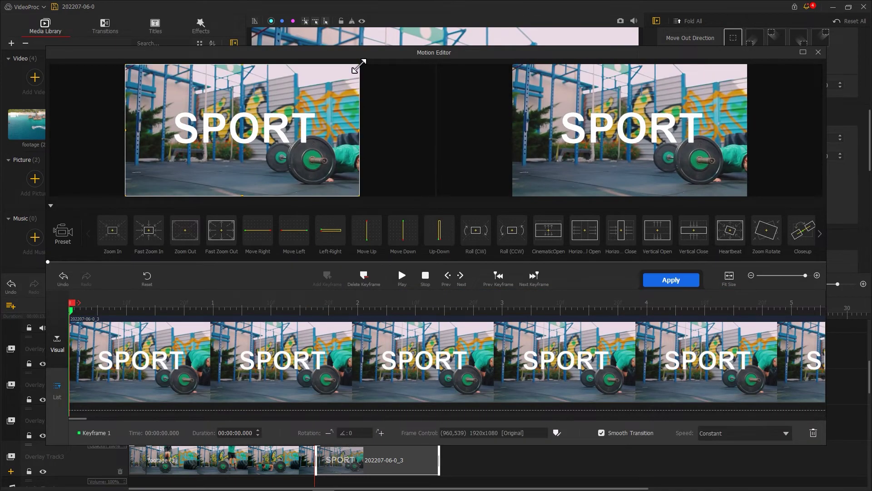
pyautogui.click(247, 302)
pyautogui.click(327, 276)
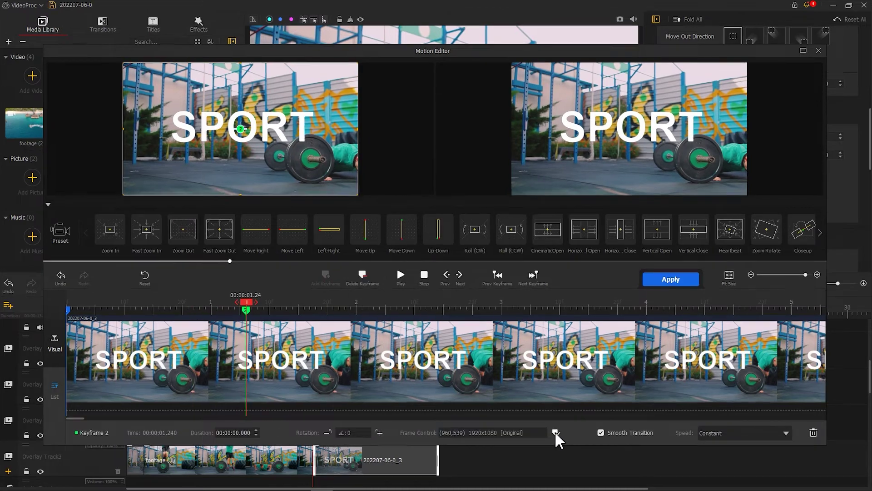
# Set the keyframe's frame to 3840×2160 at X 0, Y 1080.
pyautogui.click(556, 433)
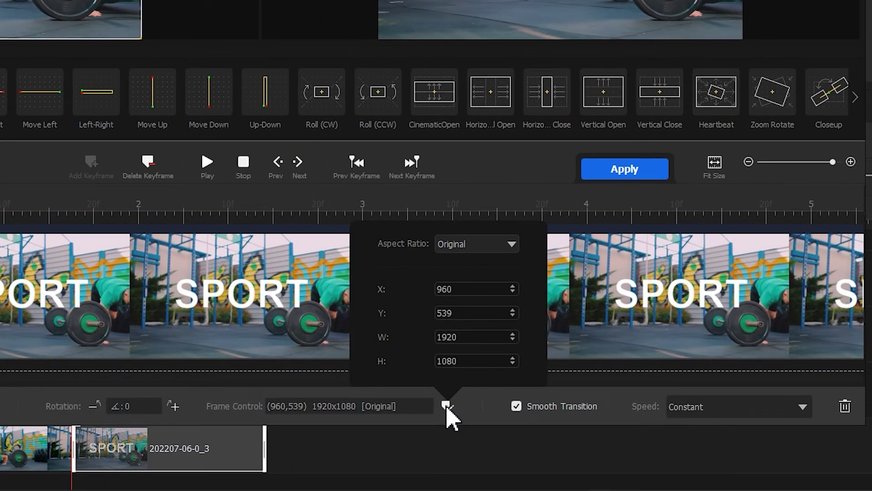
pyautogui.doubleClick(464, 337)
pyautogui.write('3840')
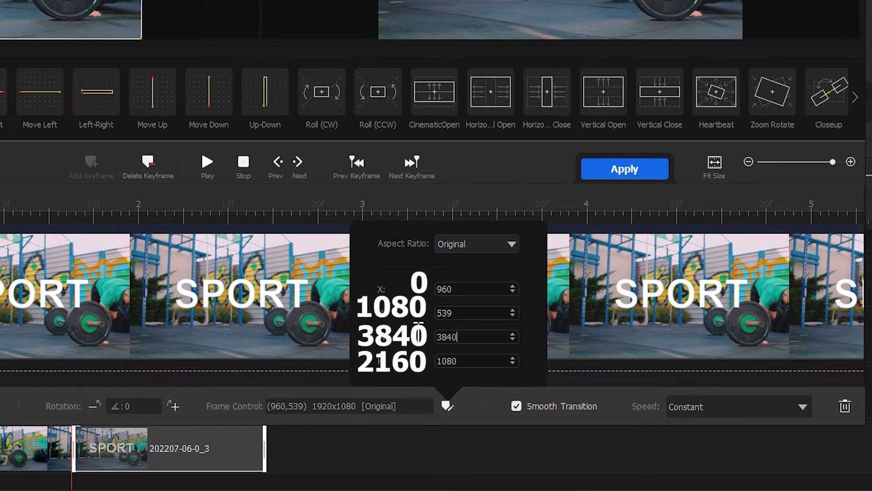
pyautogui.press('Return')
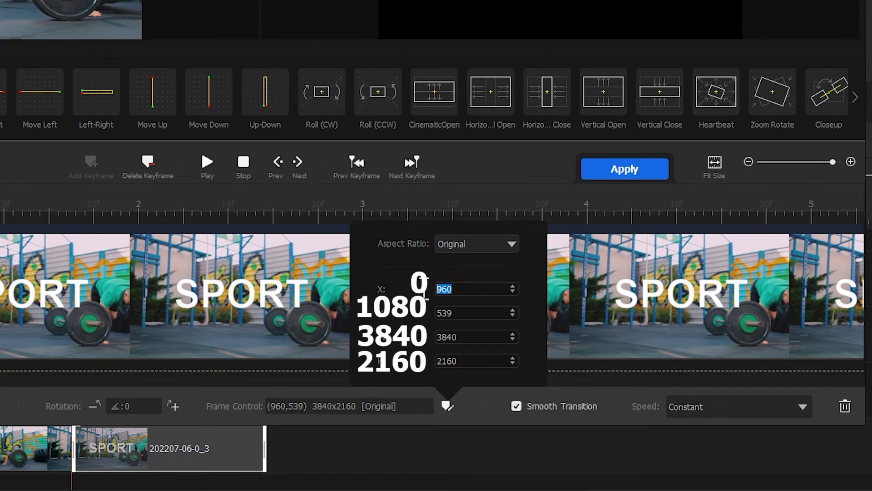
pyautogui.doubleClick(443, 313)
pyautogui.write('1080')
pyautogui.press('Return')
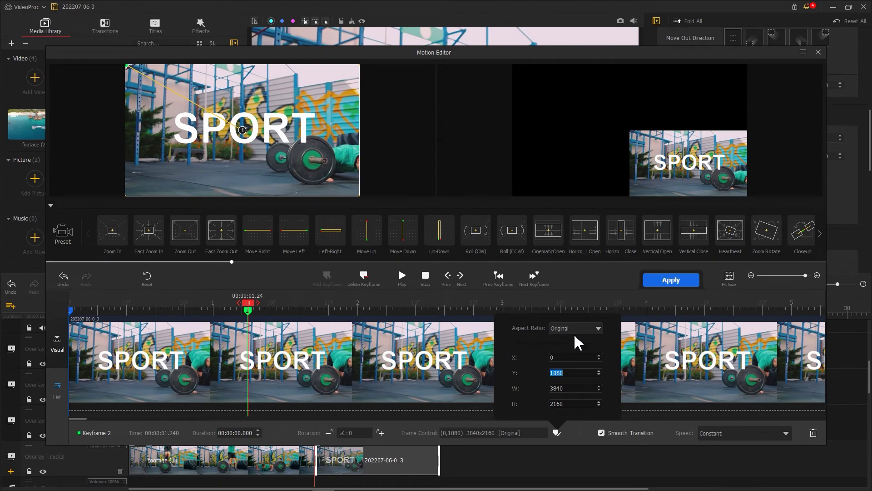
# Add a final keyframe at the SPORT clip's end and apply the motion.
pyautogui.click(638, 303)
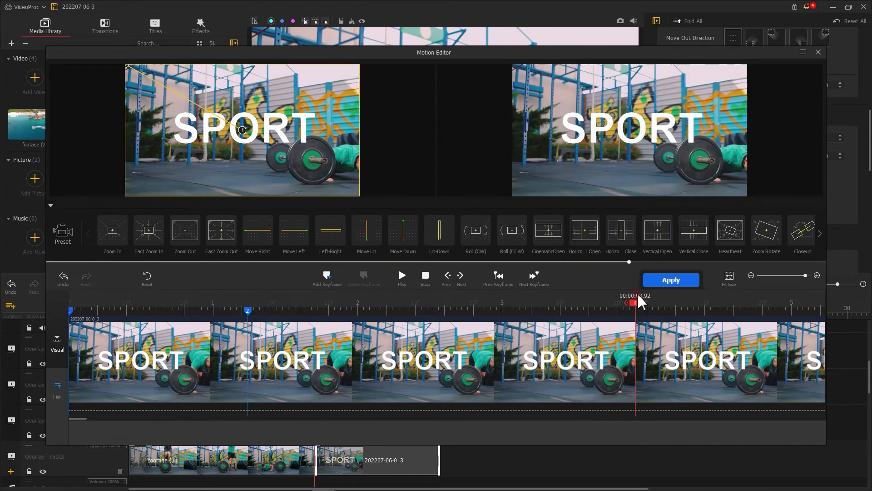
pyautogui.click(824, 303)
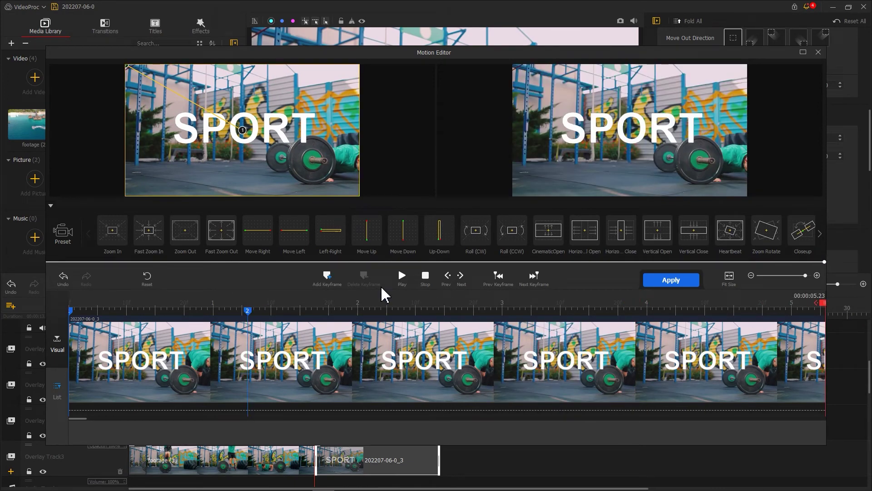
pyautogui.click(327, 277)
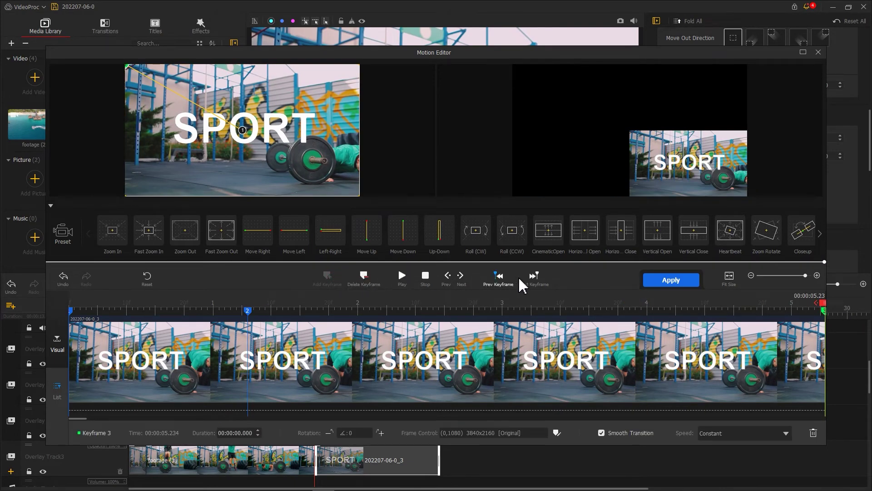
pyautogui.click(662, 280)
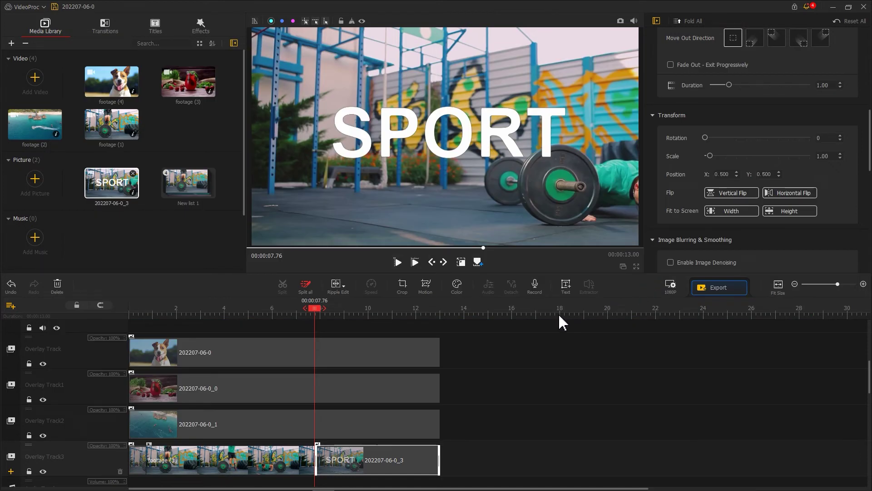
pyautogui.click(283, 317)
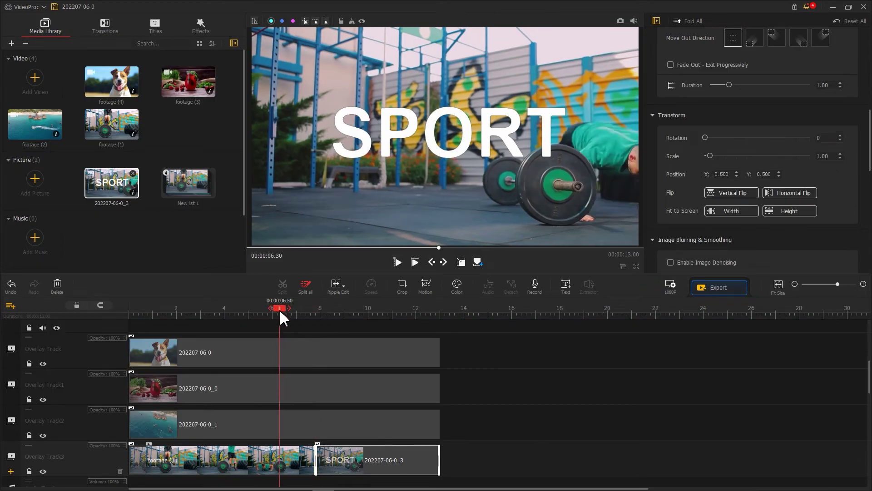
pyautogui.press('space')
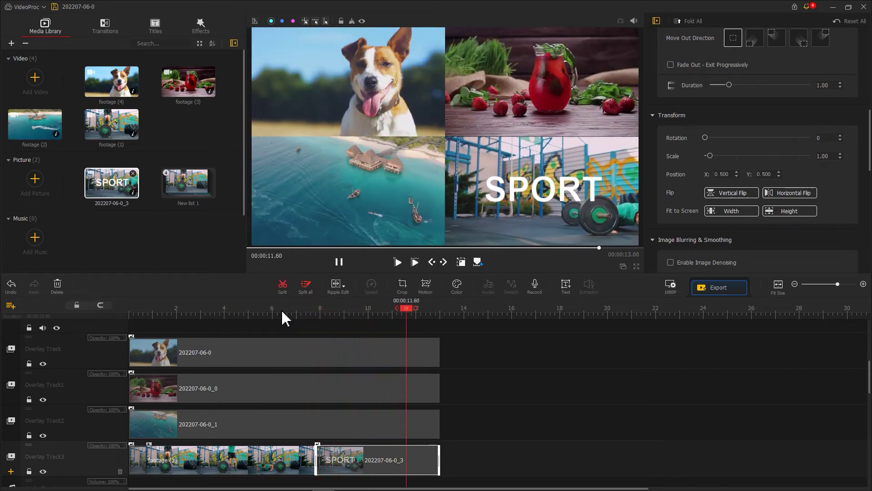
pyautogui.press('space')
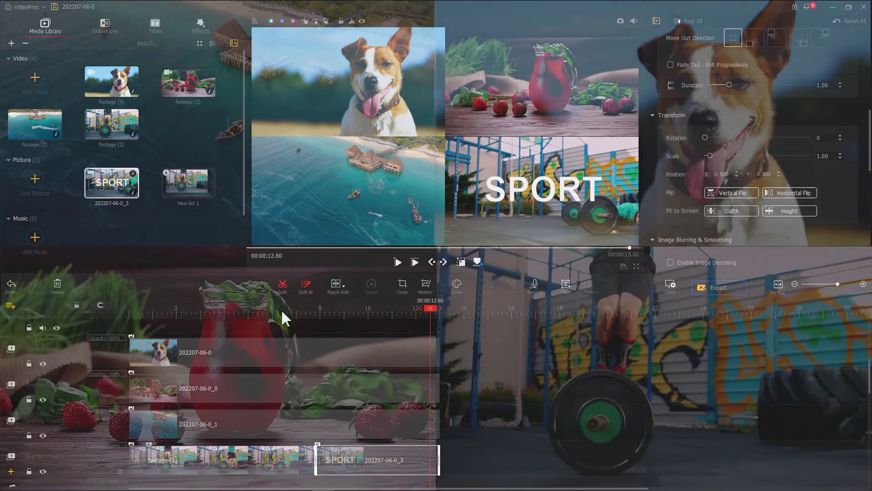